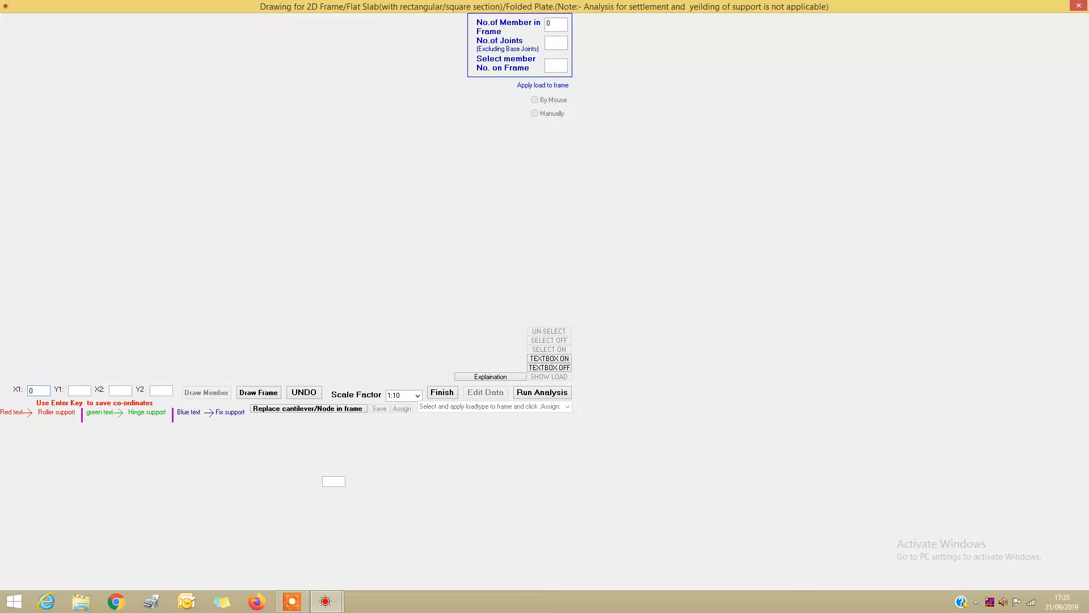
Draw the first horizontal frame member from (0, 0) to (1.5, 0)
key("Return")
type("0")
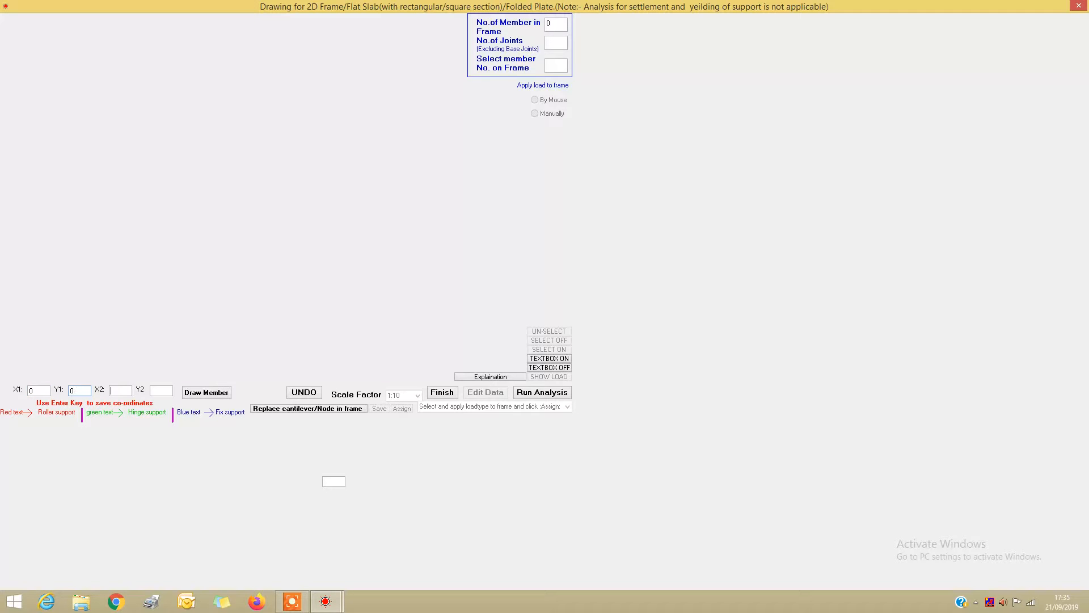
key("Return")
type("1")
key("Tab")
left_click(202, 396)
Draw two more collinear members, one from (1.5, 0) to (4, 0) and one extending 1.5 m further along the line
key("Return")
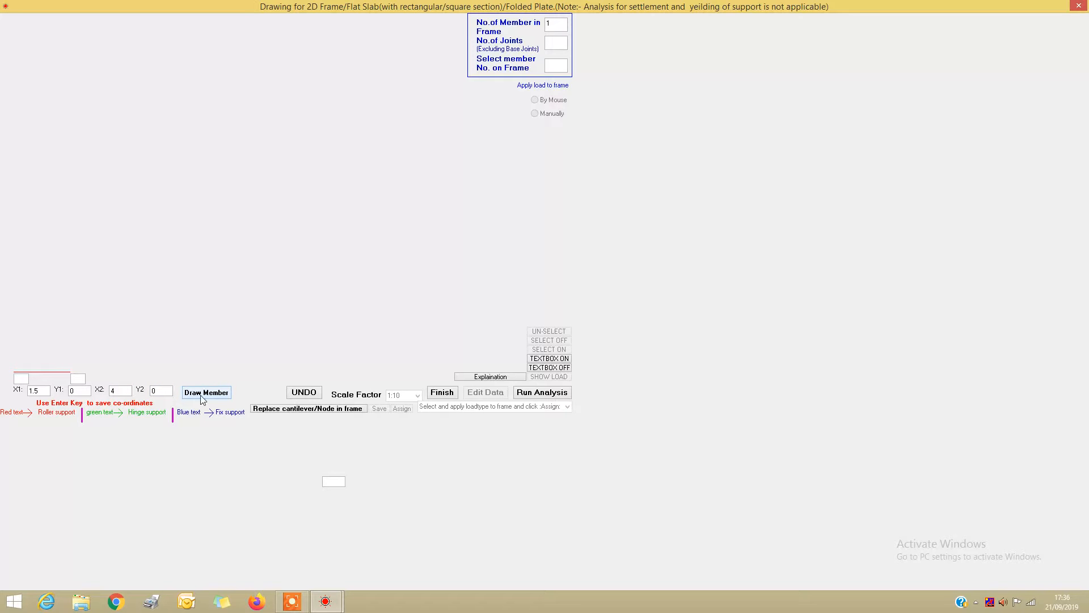
left_click(225, 394)
type("4")
left_click(226, 393)
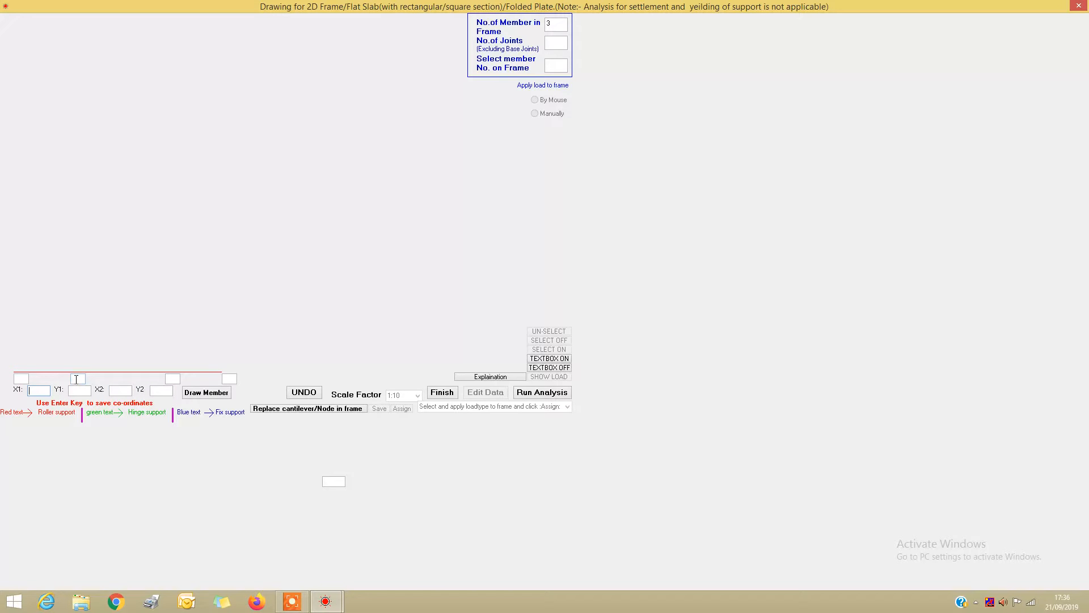
Number the two inner joints 1 and 2 from the origin side, and the start and end supports 3 and 4
left_click(78, 378)
left_click(173, 378)
left_click(22, 379)
left_click(229, 378)
Finish the drawing and declare 2 frame joints and 2 supports
left_click(436, 393)
left_click(667, 410)
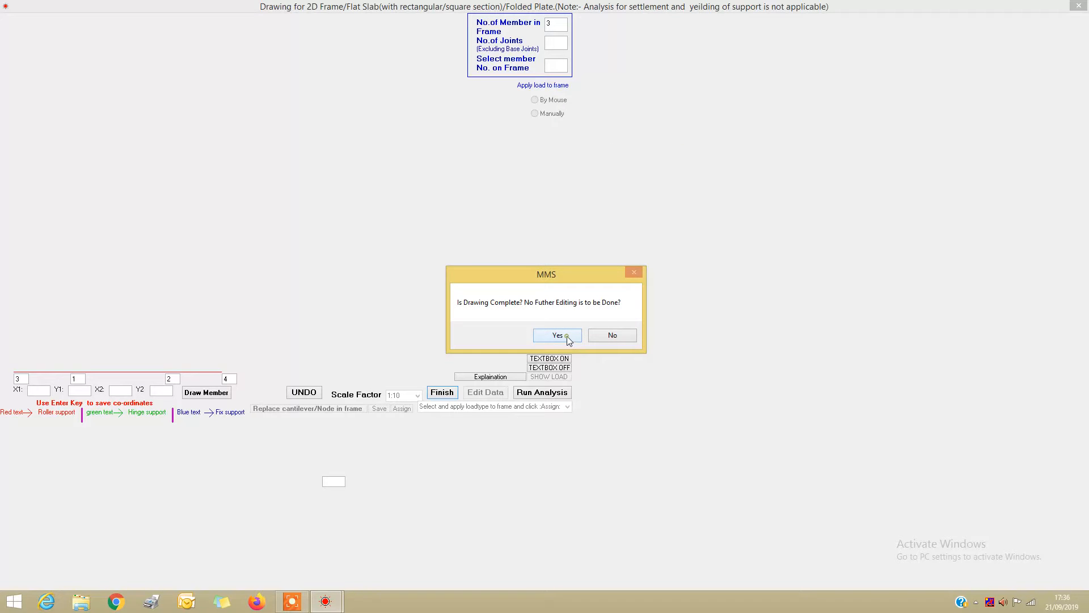
left_click(568, 335)
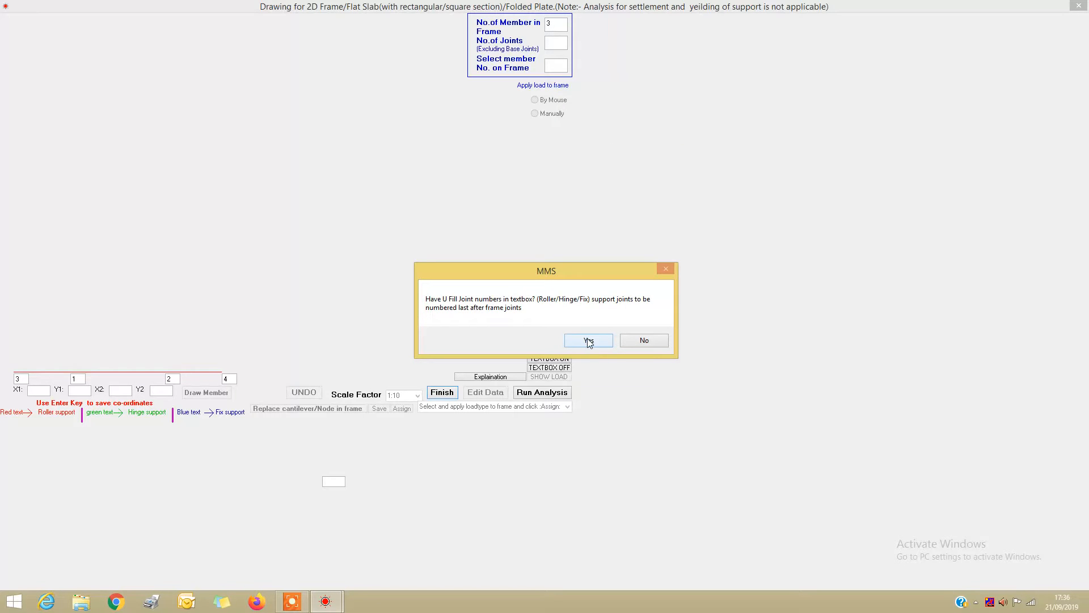
left_click(589, 340)
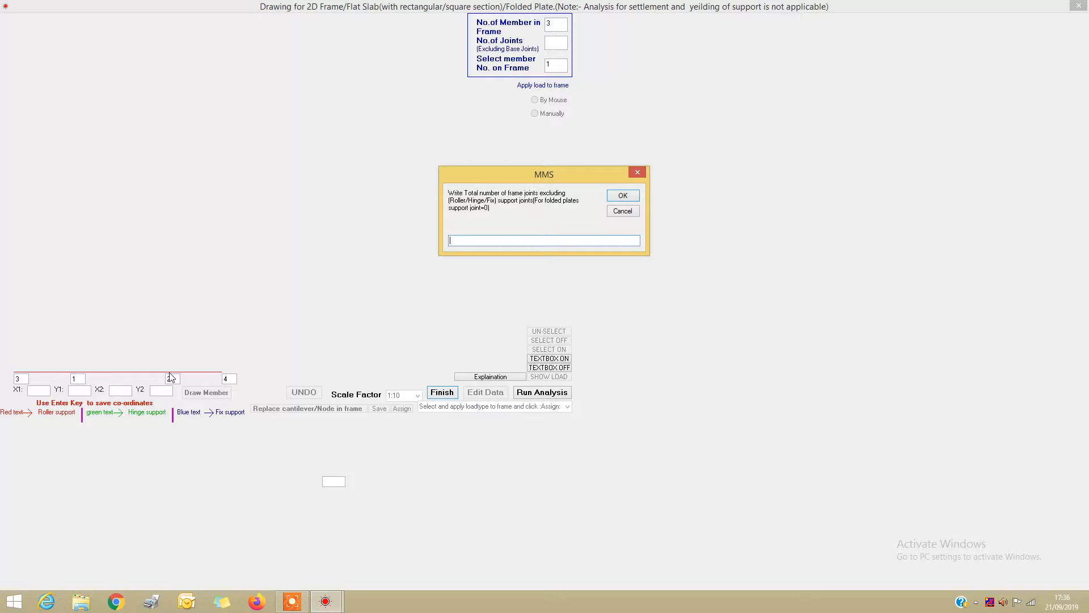
type("2")
key("Return")
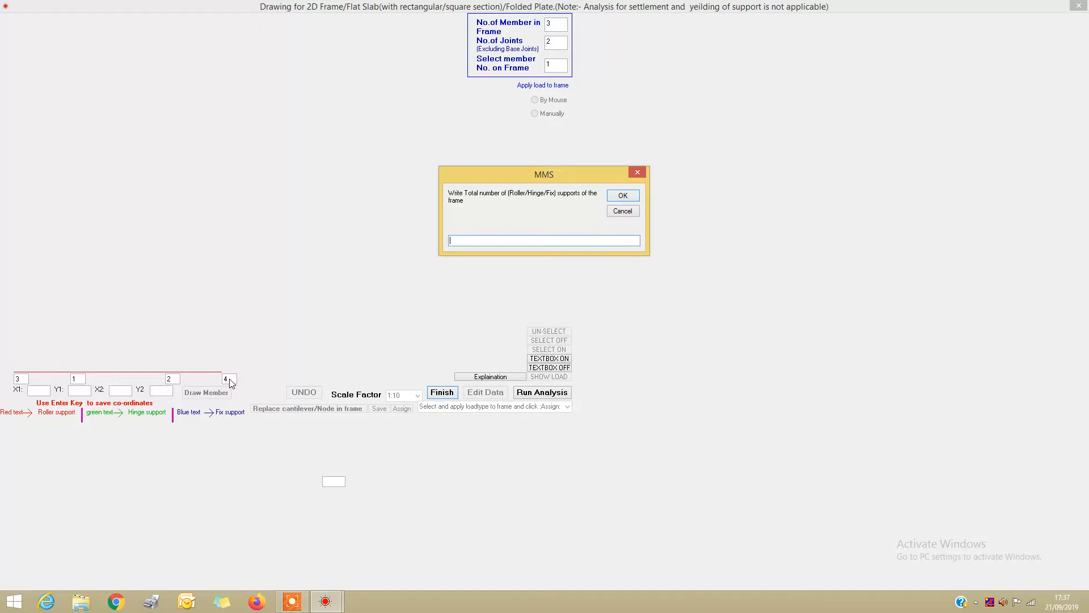
type("2")
key("Return")
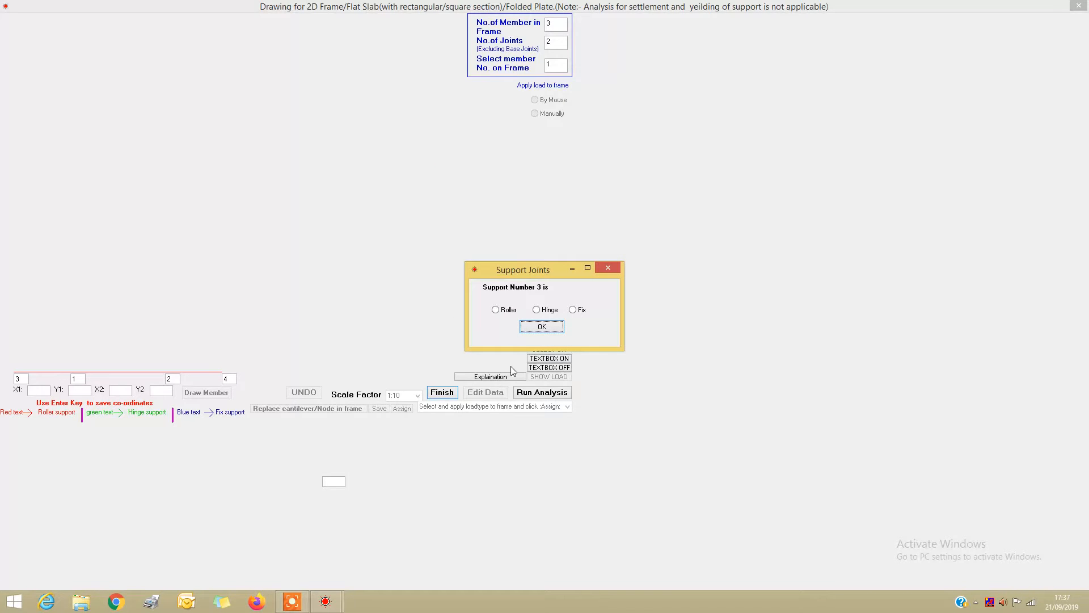
Define supports 3 and 4 as hinges
left_click(536, 311)
left_click(540, 327)
left_click(537, 310)
left_click(540, 327)
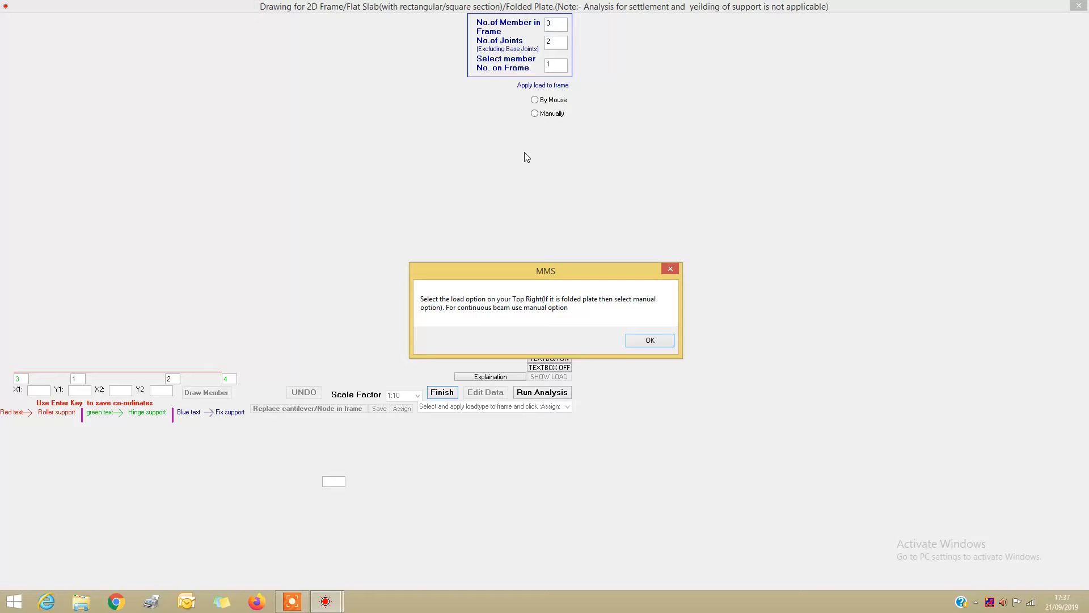
Choose manual load application for the frame
left_click(650, 341)
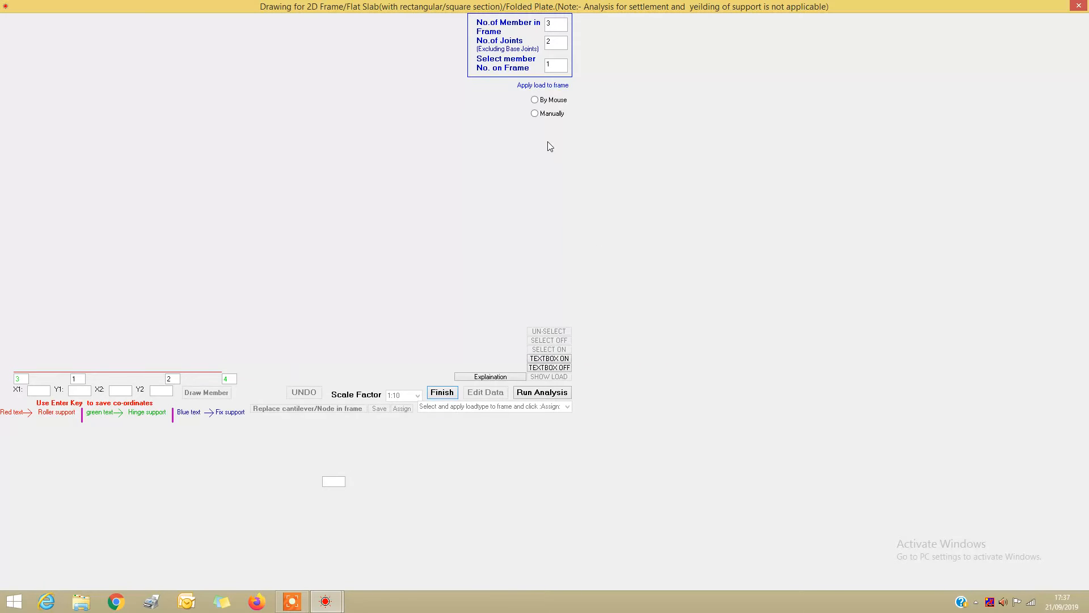
left_click(534, 114)
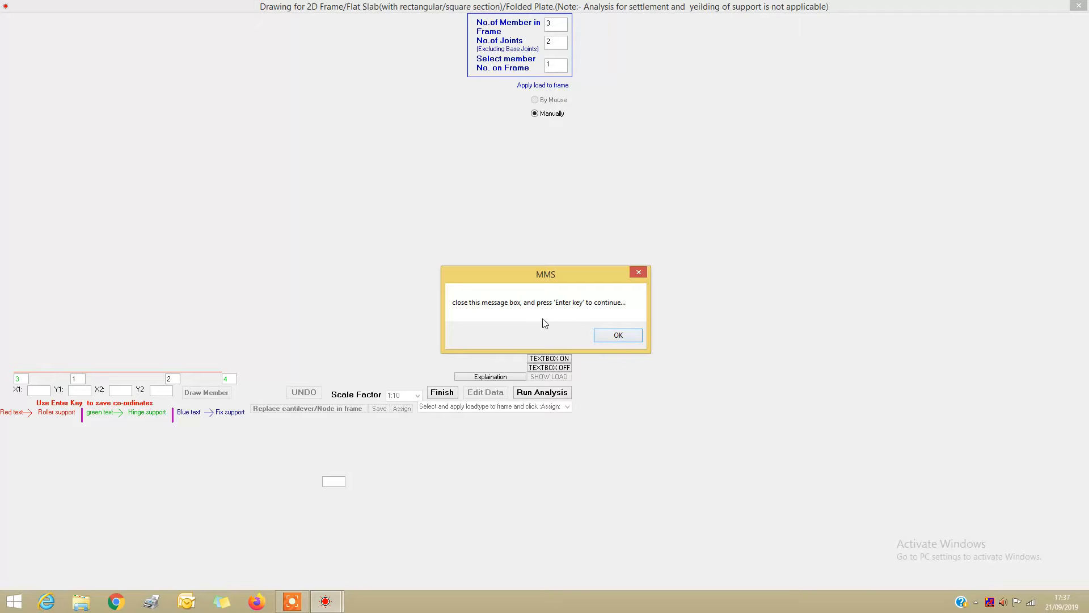
left_click(618, 336)
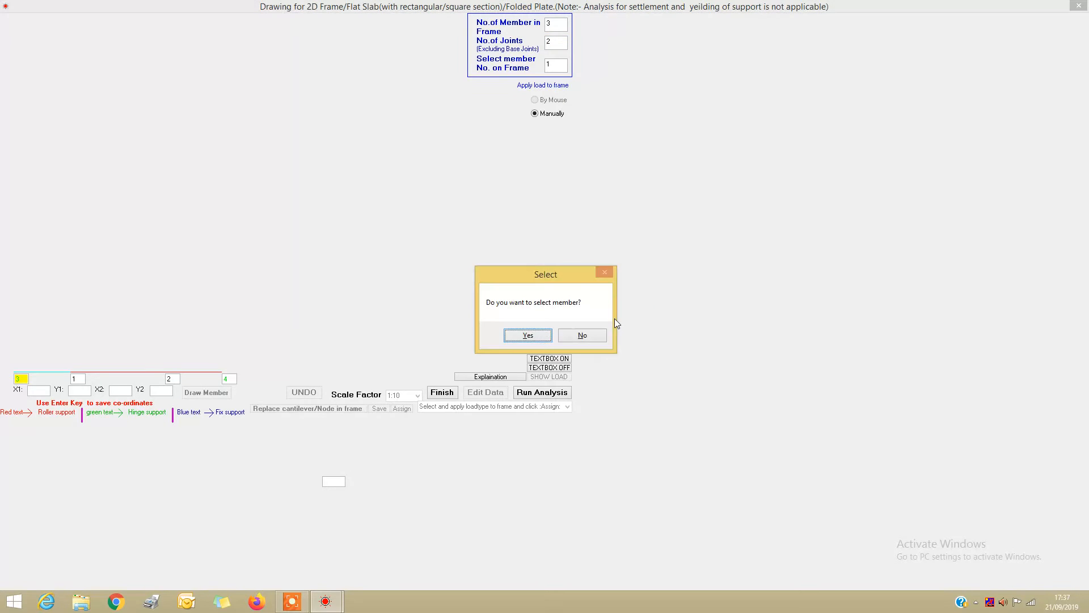
Select member 1 and store its properties with width 1 m and depth 0.15 m, together with its load data
left_click(525, 335)
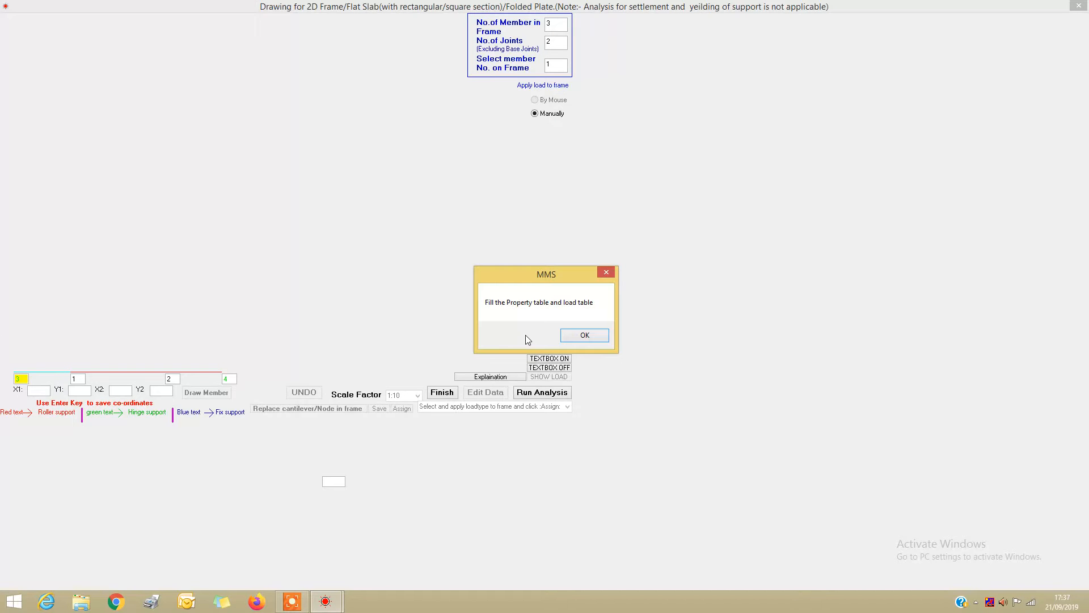
left_click(578, 336)
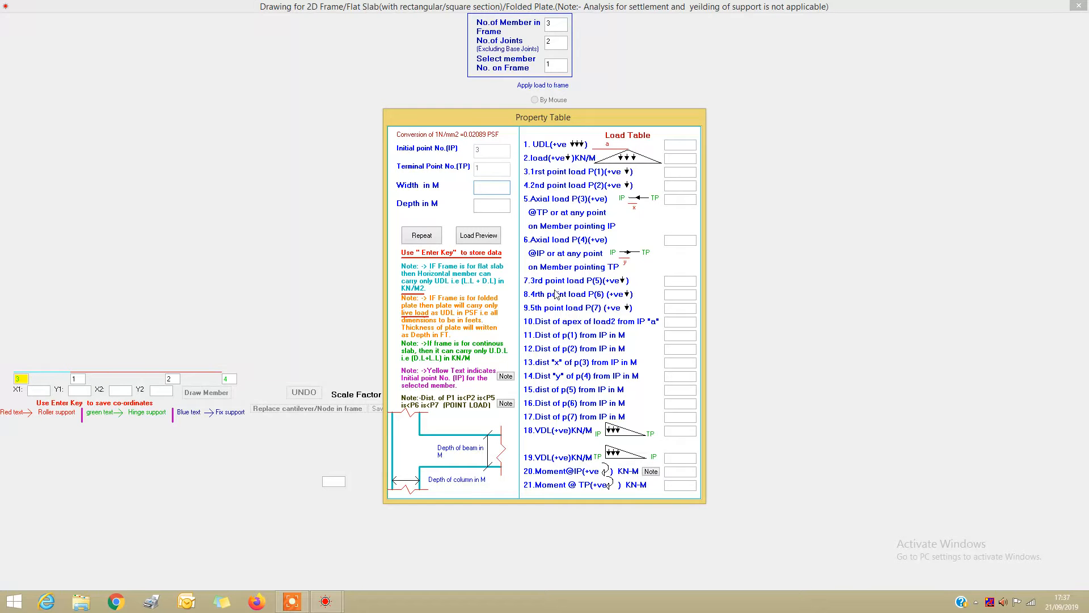
type("1")
key("Return")
type("0.15")
key("Return")
key("Return")
key("Return")
key("Return")
key("Return")
key("Return")
key("Return")
key("Return")
key("Return")
key("Return")
key("Return")
key("Return")
key("Return")
key("Return")
key("Return")
key("Return")
key("Return")
key("Return")
key("Return")
key("Return")
key("Return")
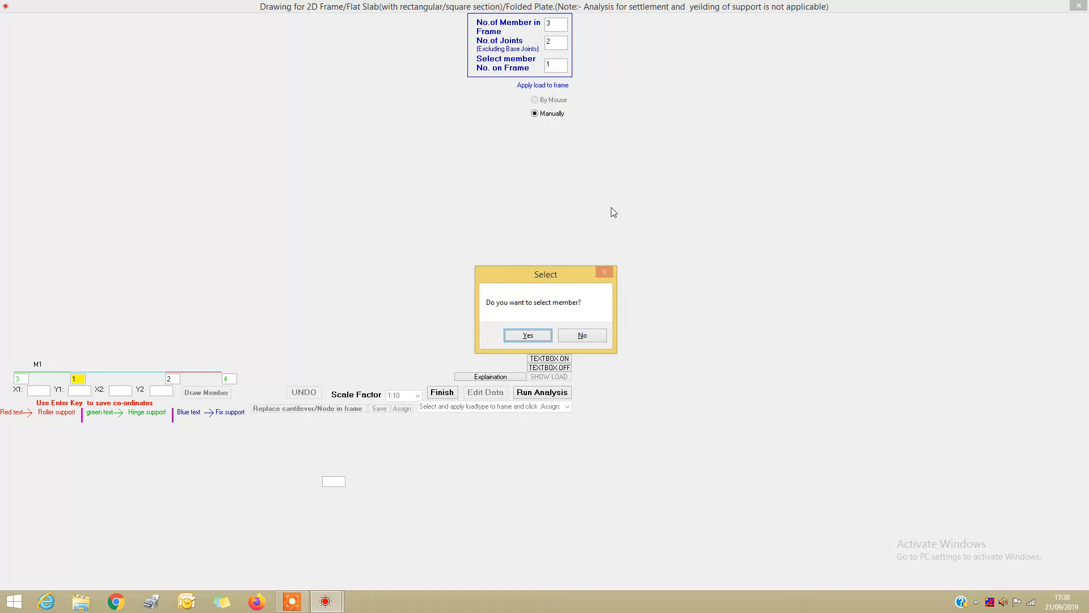
Select member 2 and store width 1 m, depth 0.15 m and a UDL of 20 kN/m
left_click(524, 335)
left_click(580, 335)
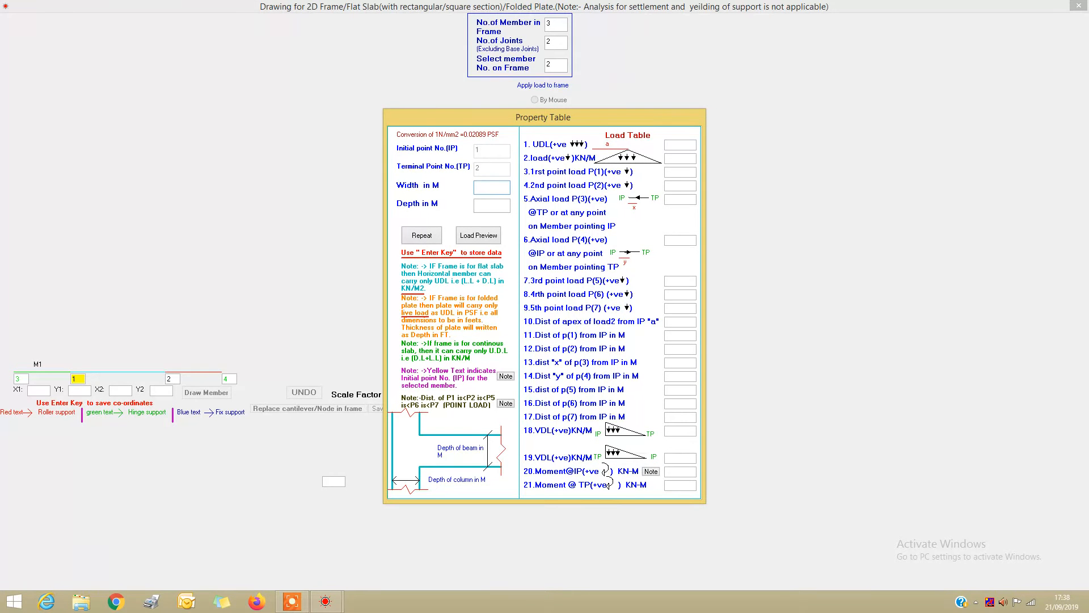
key("Return")
type("0.120")
key("Return")
key("Return")
key("Return")
key("Return")
key("Return")
key("Return")
key("Return")
key("Return")
key("Return")
key("Return")
key("Return")
key("Return")
key("Return")
key("Return")
key("Return")
key("Return")
key("Return")
key("Return")
key("Return")
key("Return")
key("Return")
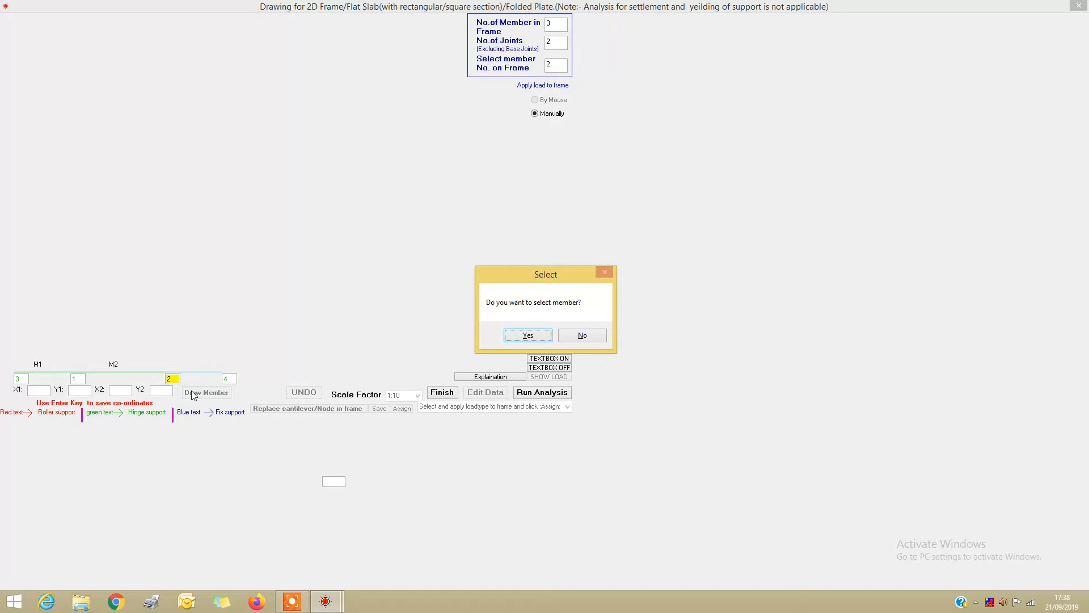
Select member 3 and store its properties with width 1 m and depth 0.15 m, together with its load data
left_click(539, 335)
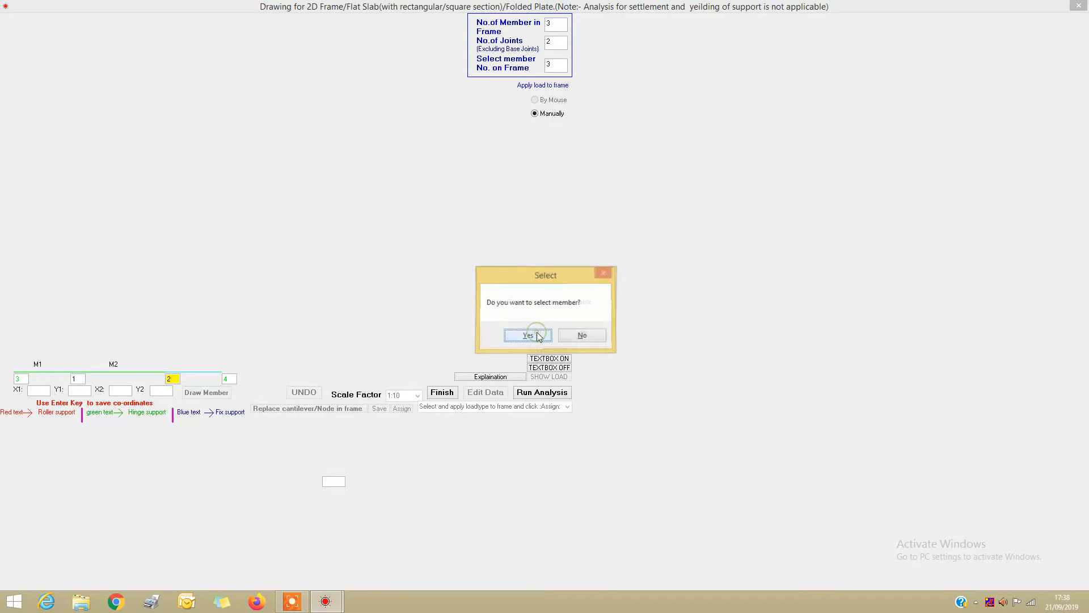
left_click(580, 337)
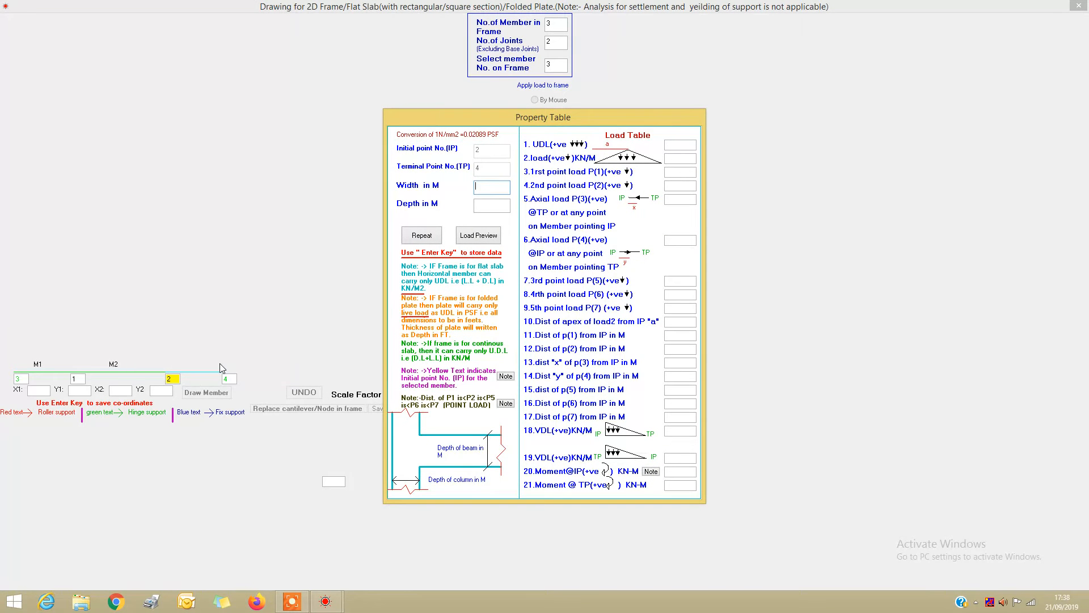
type("10.1")
key("Return")
key("Return")
key("Return")
key("Return")
key("Return")
key("Return")
key("Return")
key("Return")
key("Return")
key("Return")
key("Return")
key("Return")
key("Return")
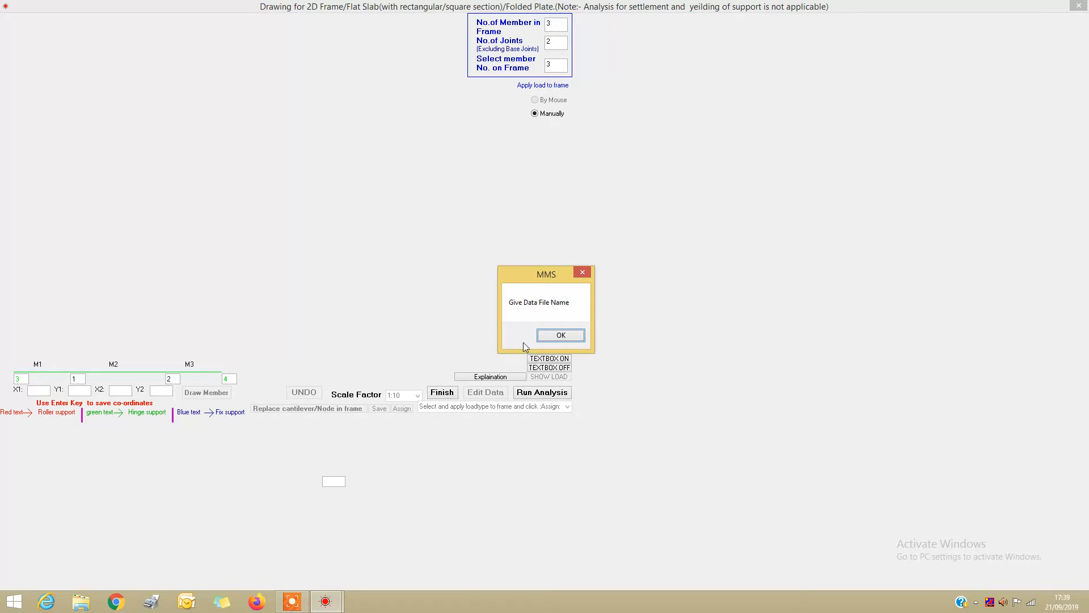
Save the frame data to the existing DAT file m
left_click(560, 336)
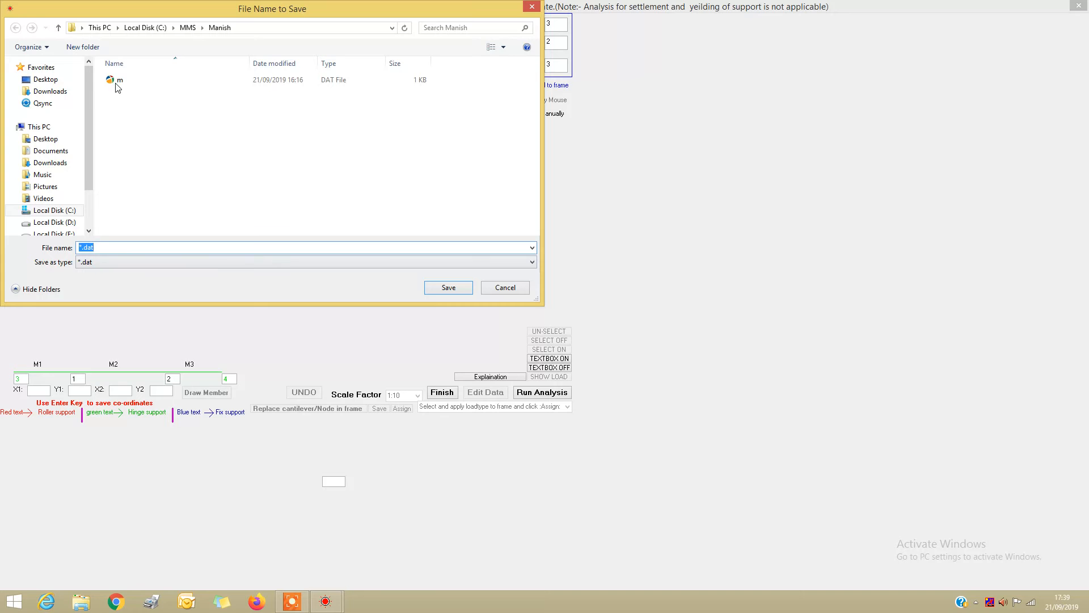
left_click(117, 85)
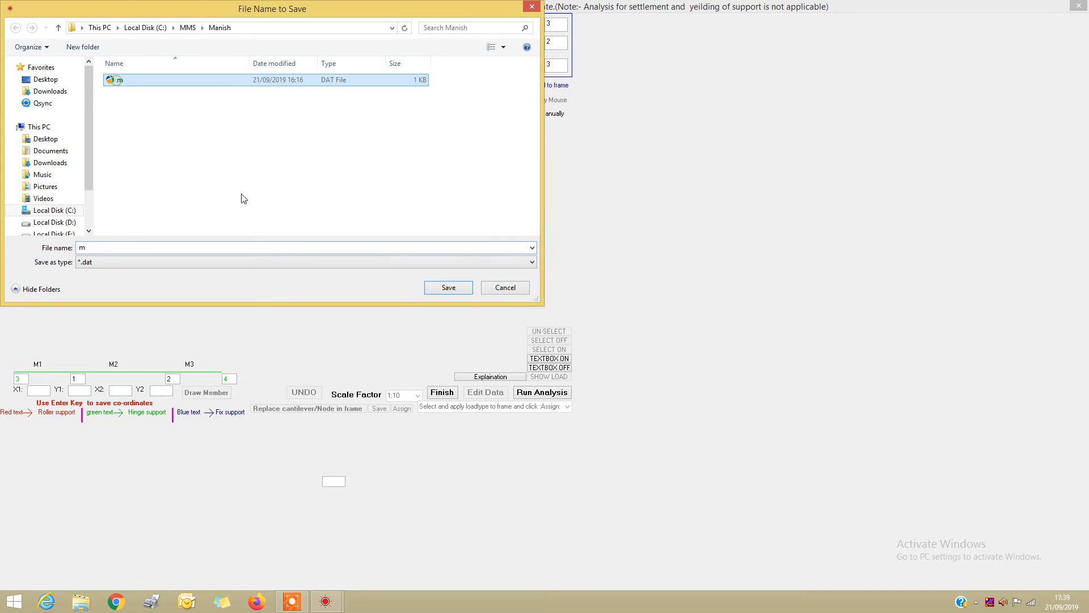
left_click(449, 287)
Run the 2D frame analysis with modulus of elasticity 2e8 kN/m2 and individual load factors of 1 for vertical and 1 for lateral load
left_click(538, 392)
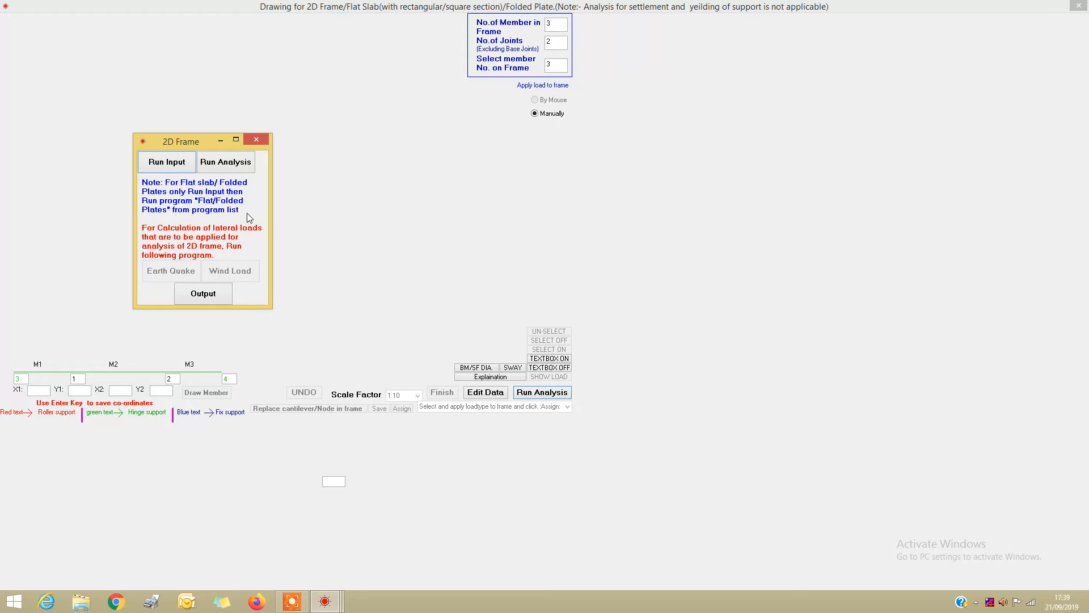
left_click(236, 164)
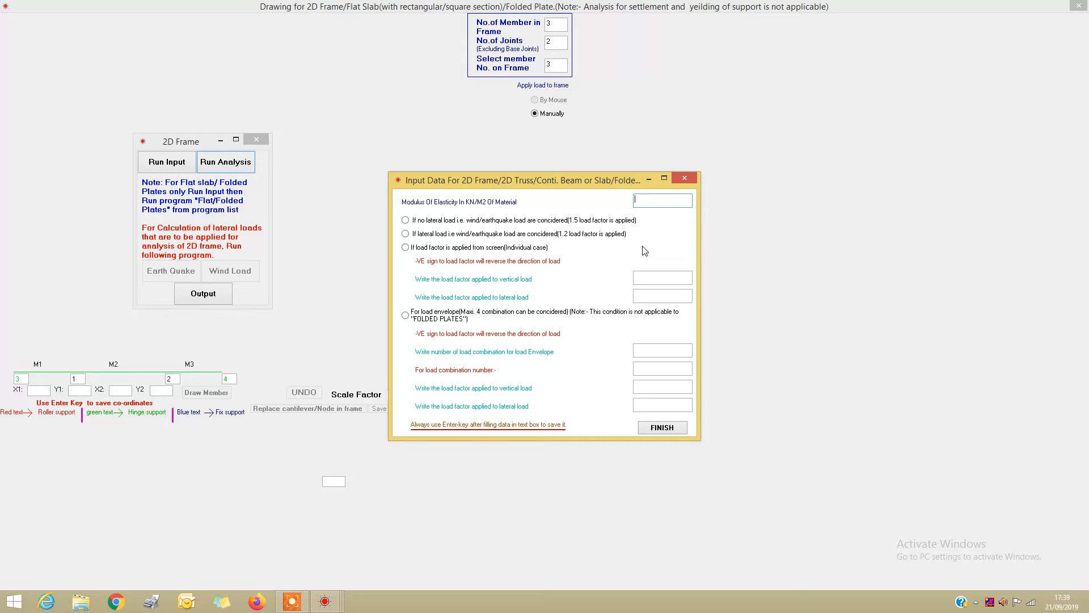
type("2e8")
left_click(405, 247)
type("1")
key("Return")
type("1")
key("Return")
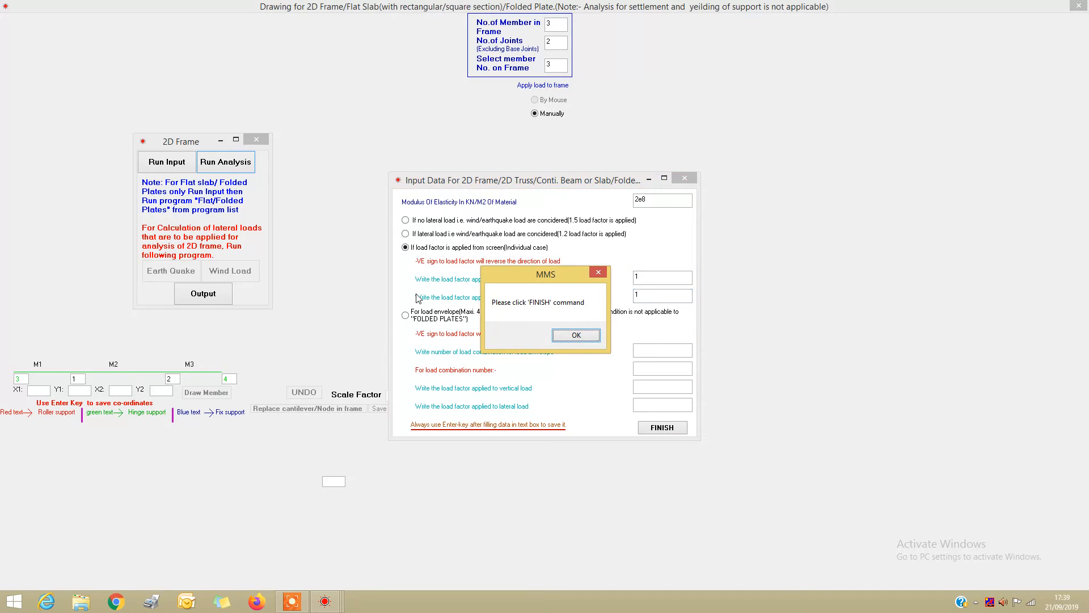
left_click(574, 337)
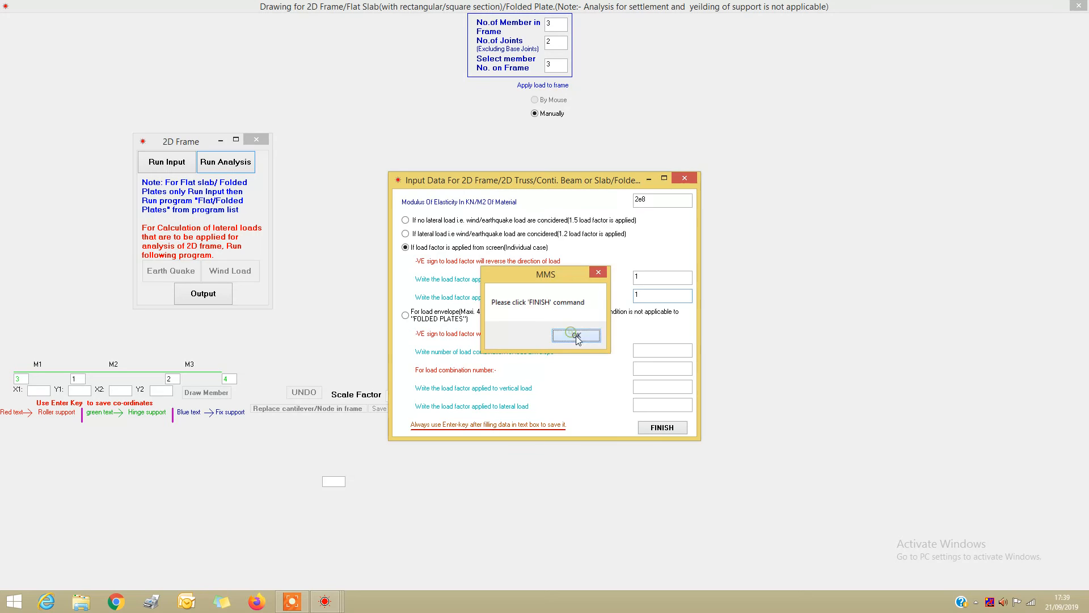
left_click(672, 428)
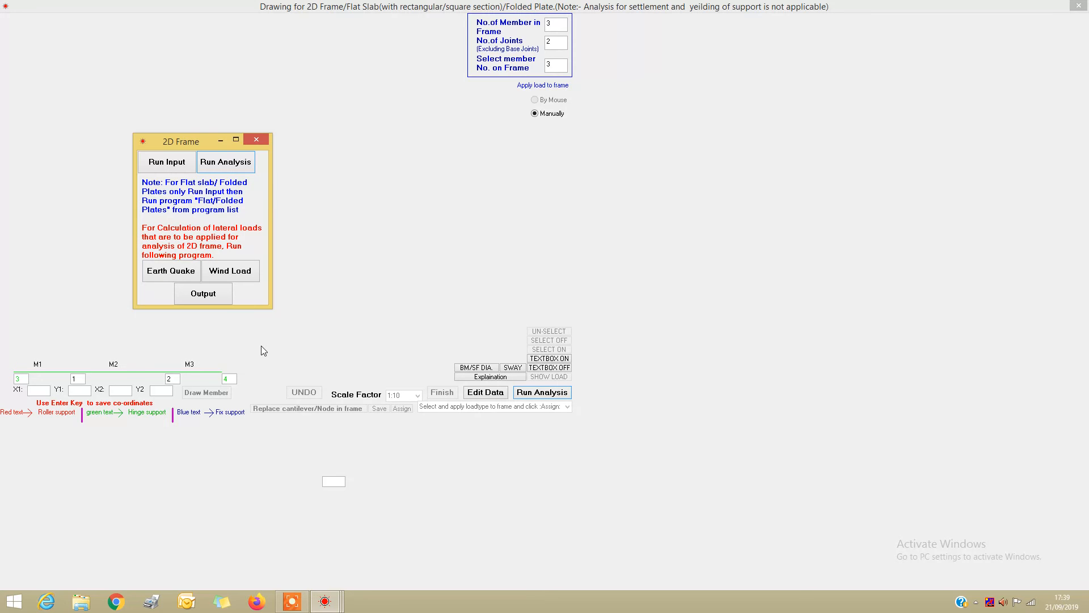
Open the analysis output and examine the joint displacements, member moments and axial forces
left_click(220, 300)
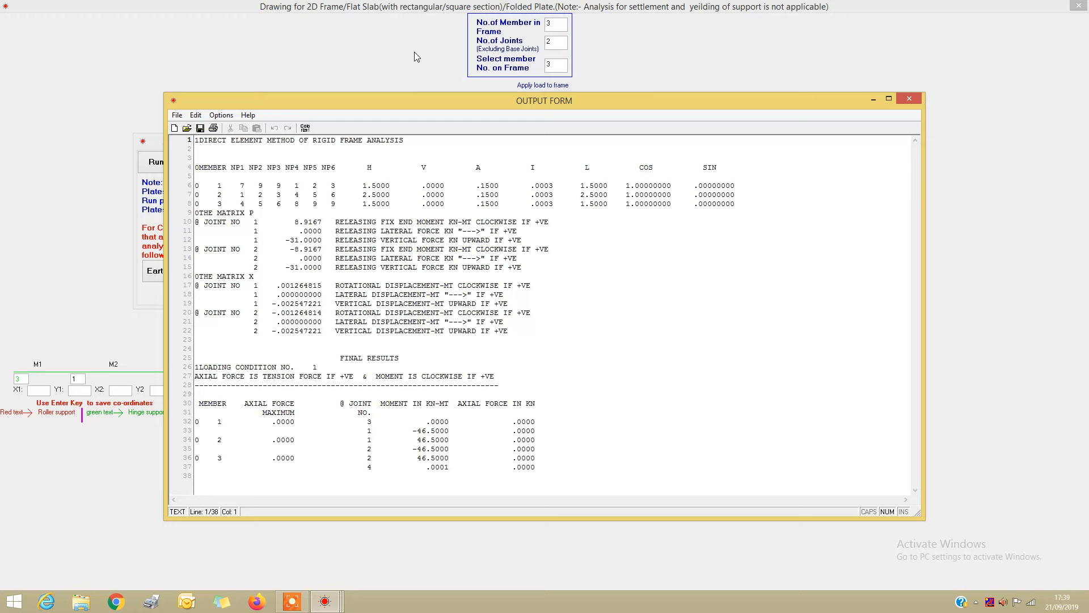
left_click_drag(462, 101, 516, 0)
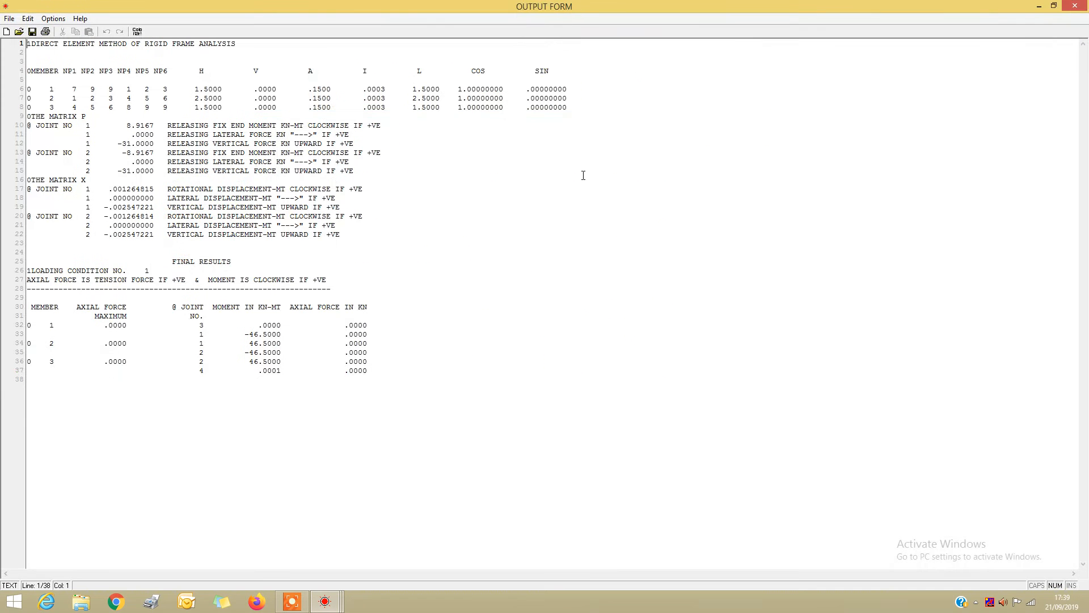
left_click(1054, 5)
left_click_drag(453, 103, 631, 58)
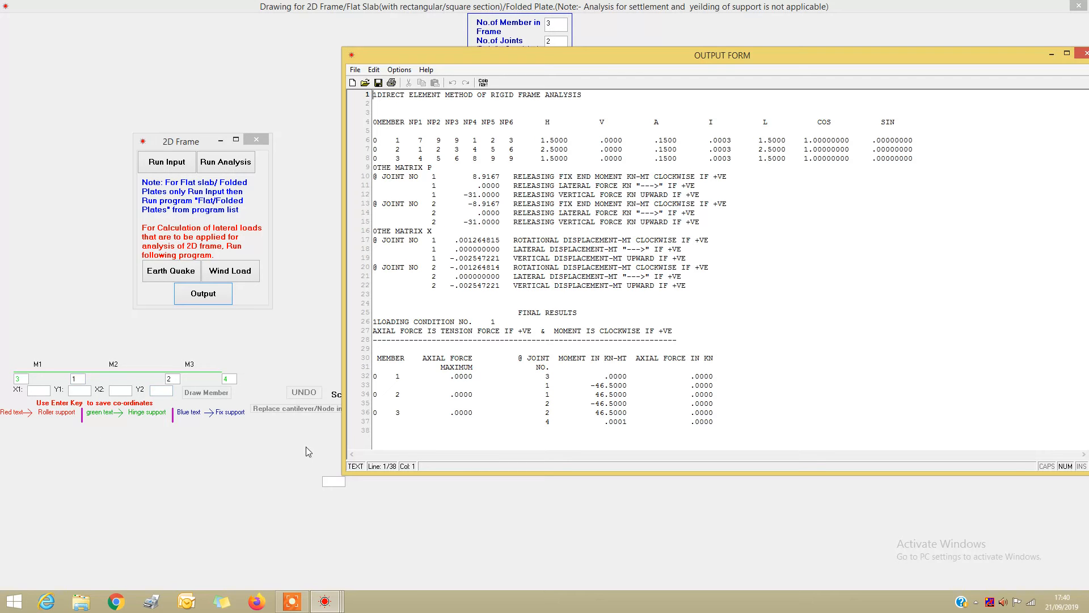
left_click(1082, 55)
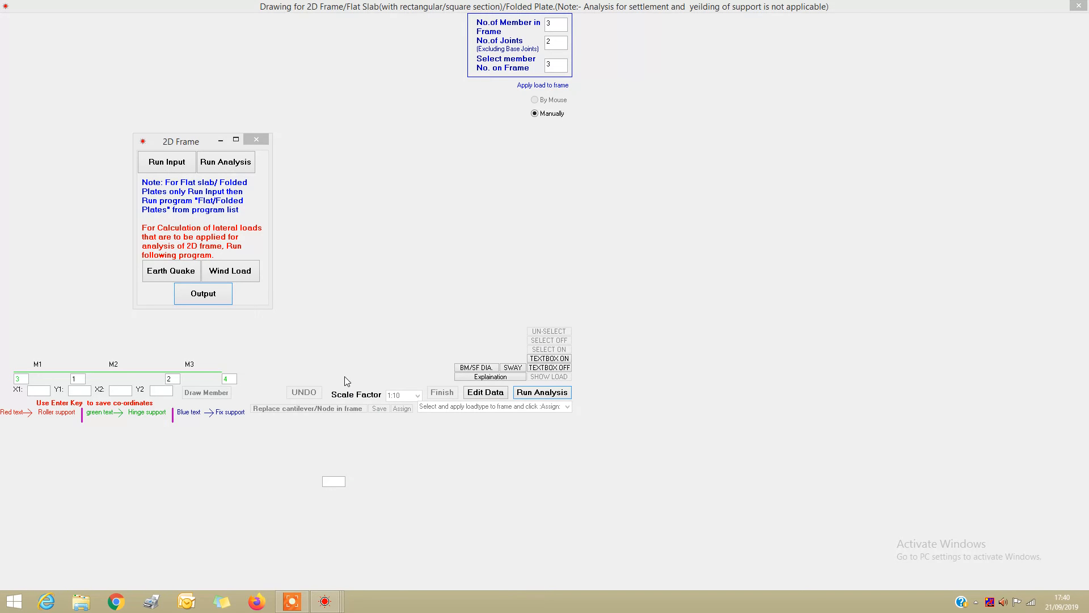
Close the 2D frame analysis and drawing windows and return to the Design Form
left_click(258, 139)
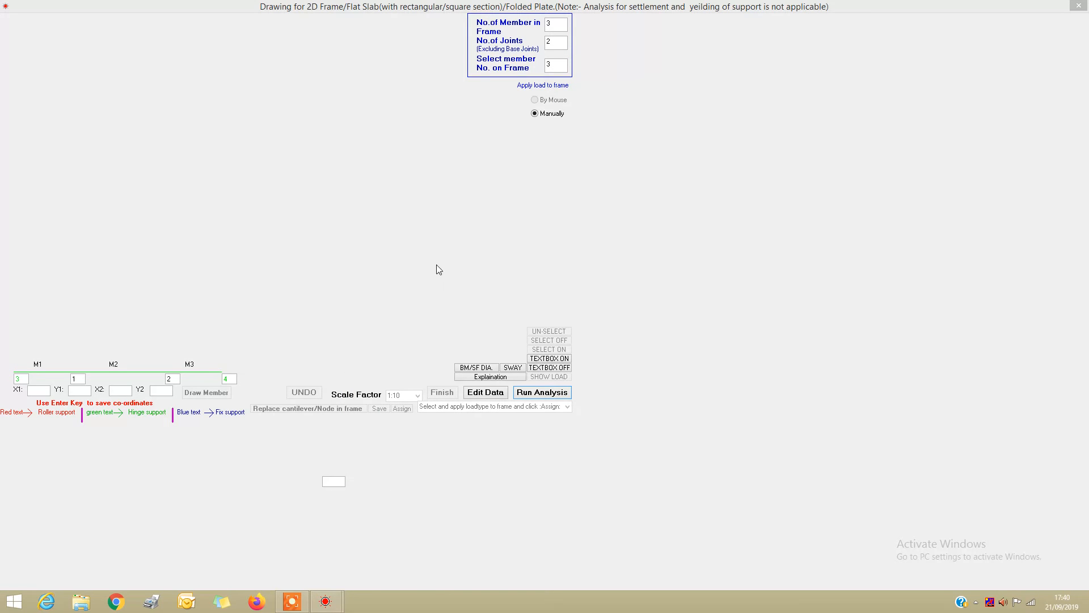
left_click(1078, 6)
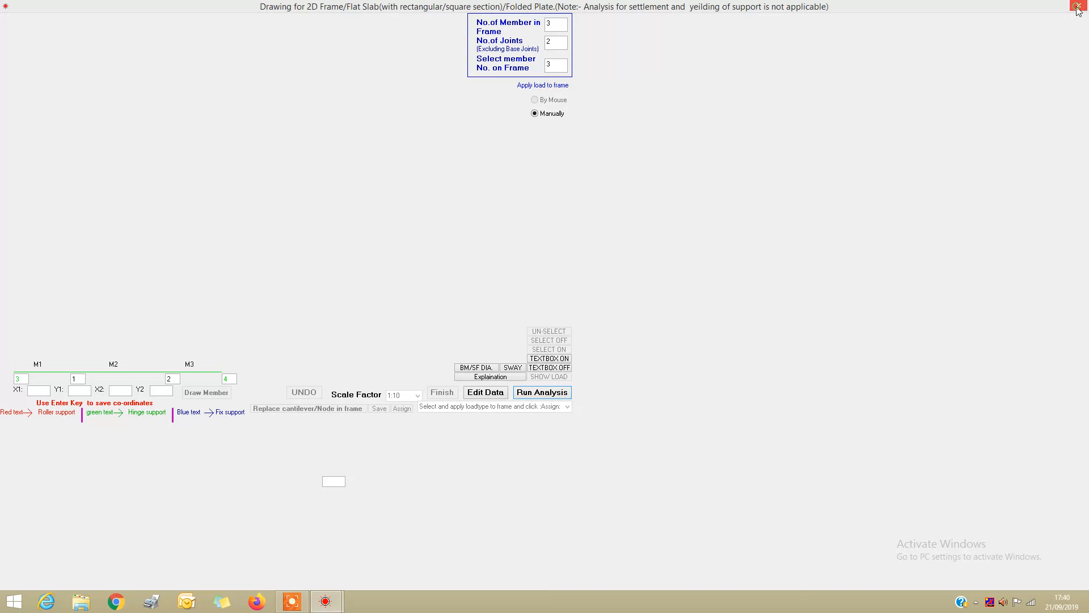
left_click(645, 335)
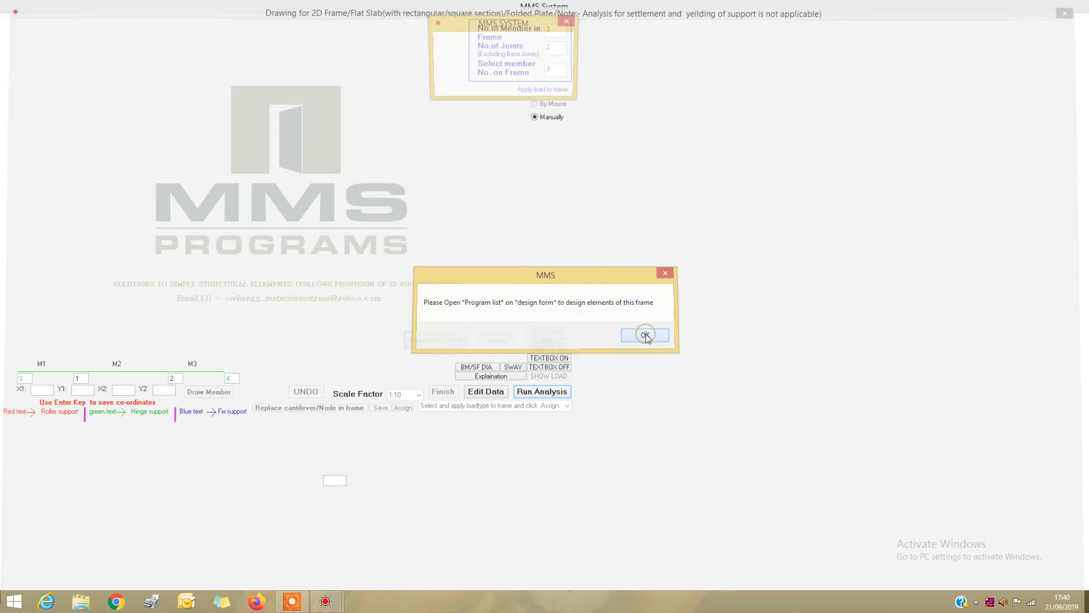
left_click(532, 54)
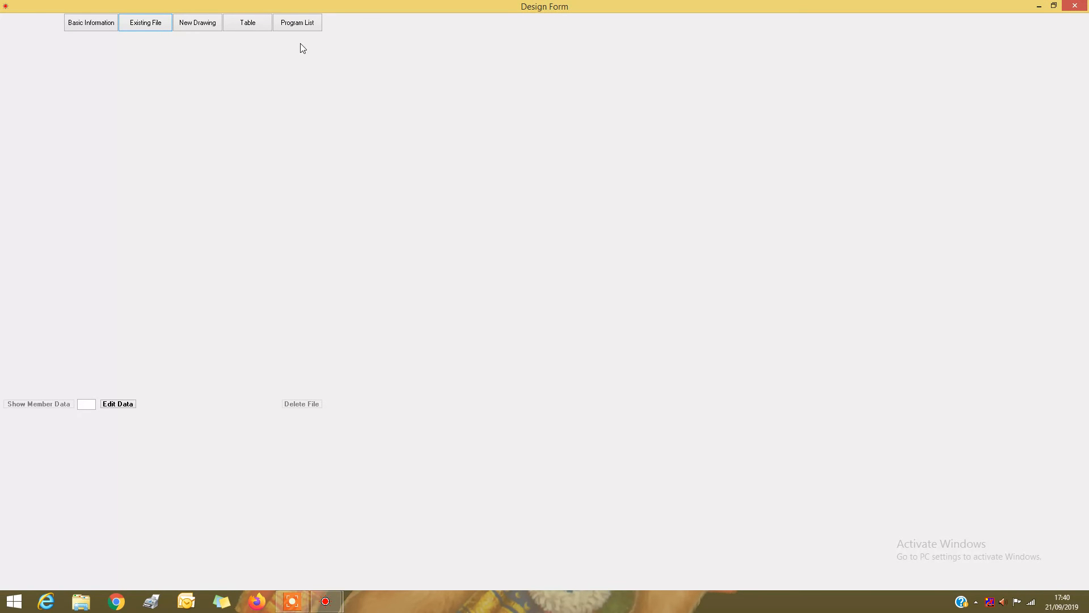
Run the waist slab stair design with Fy 415 N/mm2, Fck 20 N/mm2 and 0 for an unrestrained slab depth
left_click(307, 28)
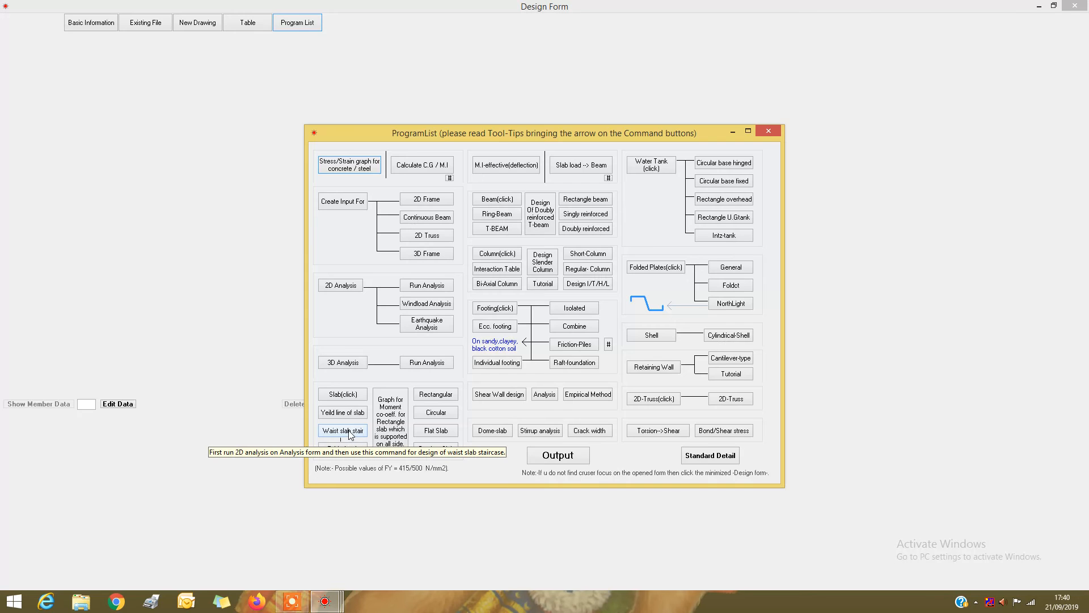
left_click(350, 434)
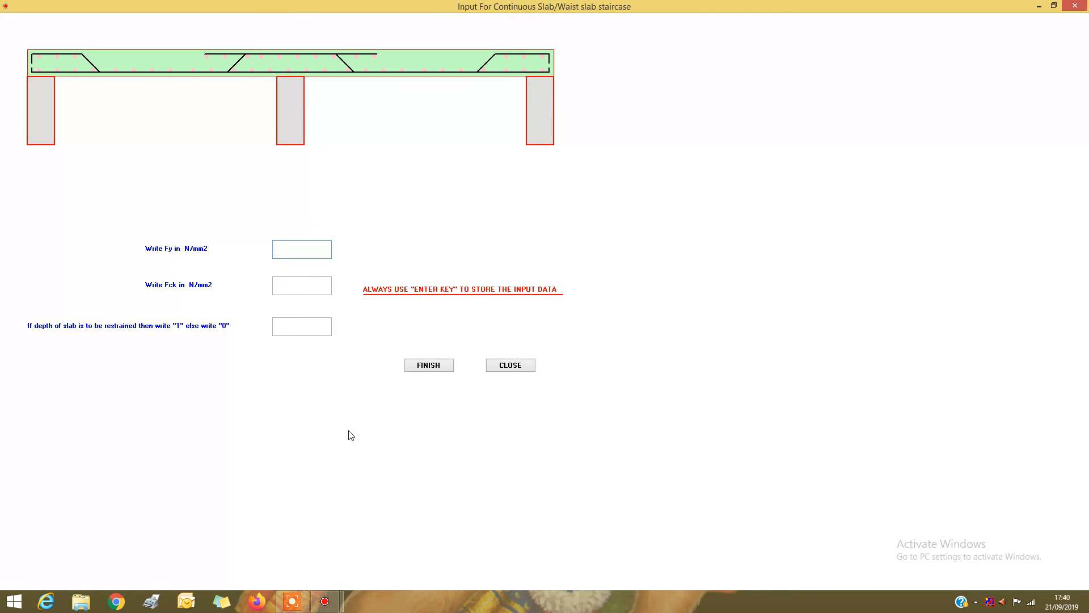
type("415")
key("Return")
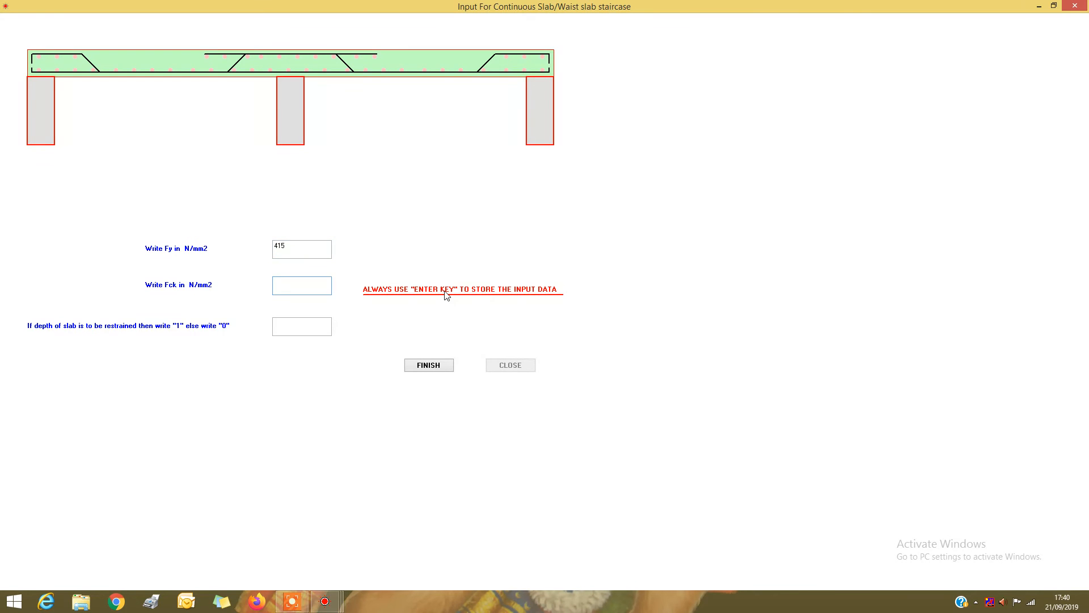
type("20")
key("Return")
type("0")
key("Return")
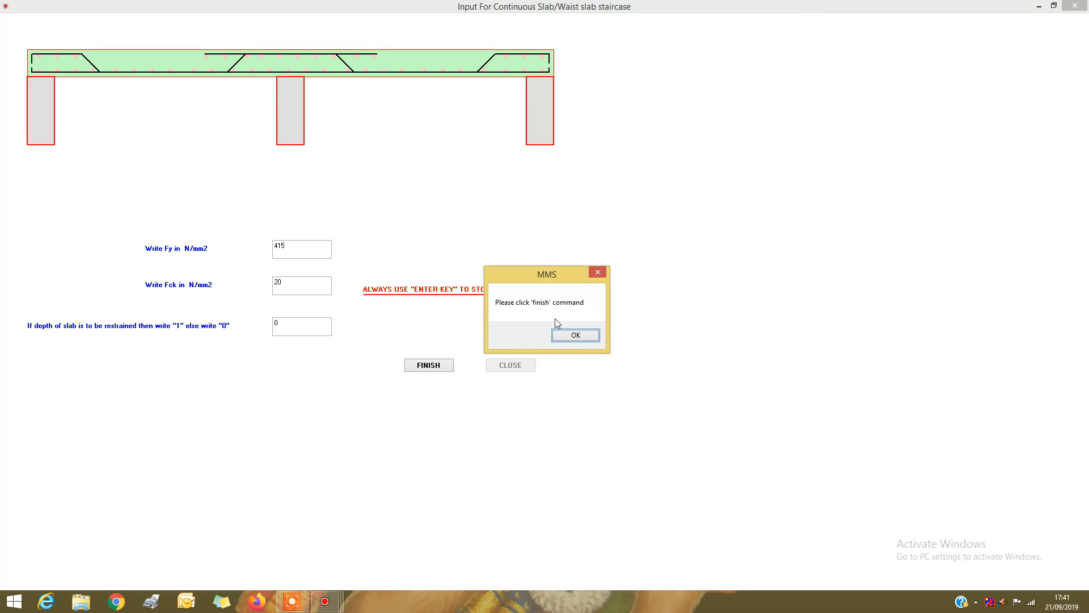
left_click(572, 335)
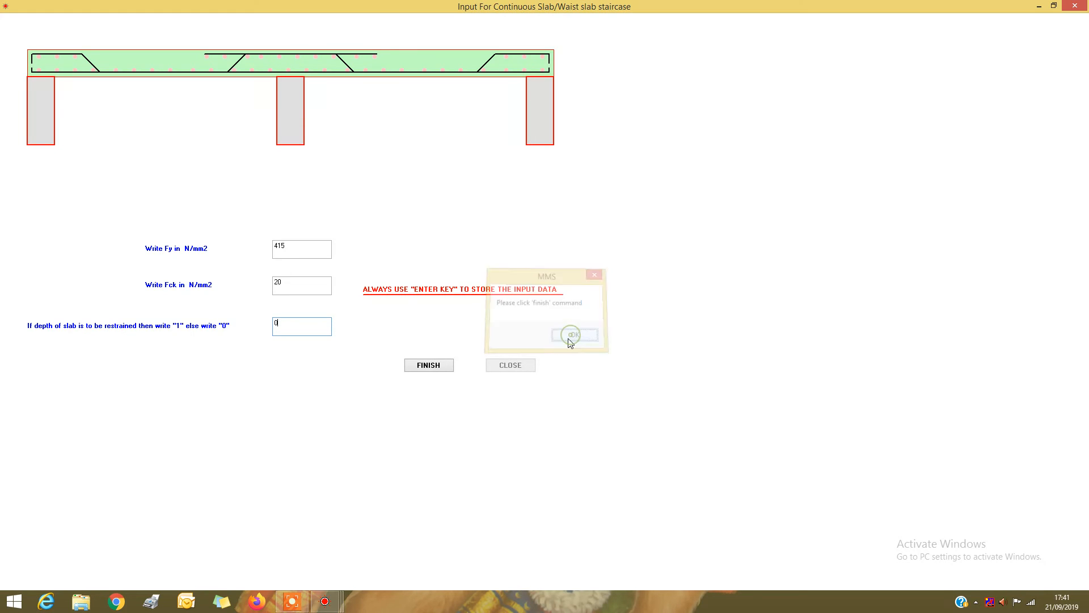
left_click(447, 367)
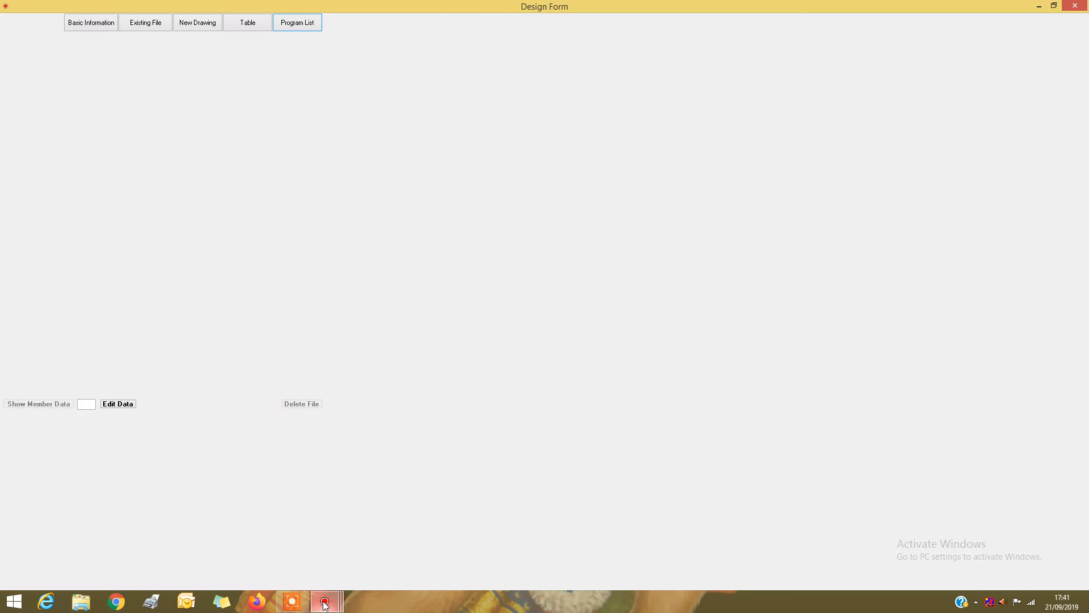
Return to the program list, open the waist slab design output and examine each member's depth, moments and steel areas
mouse_move(325, 602)
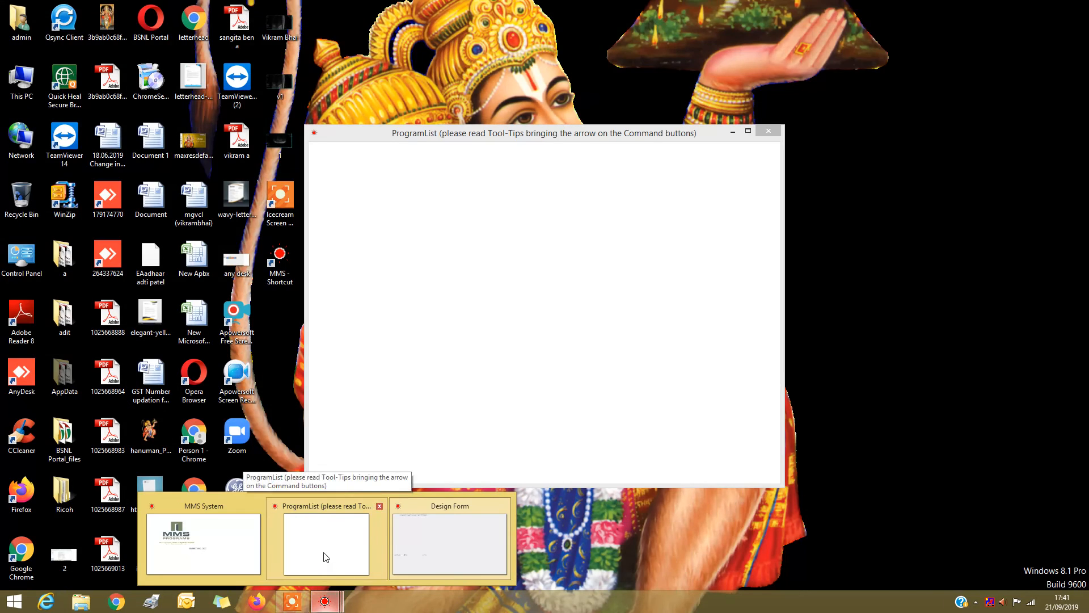
left_click(326, 557)
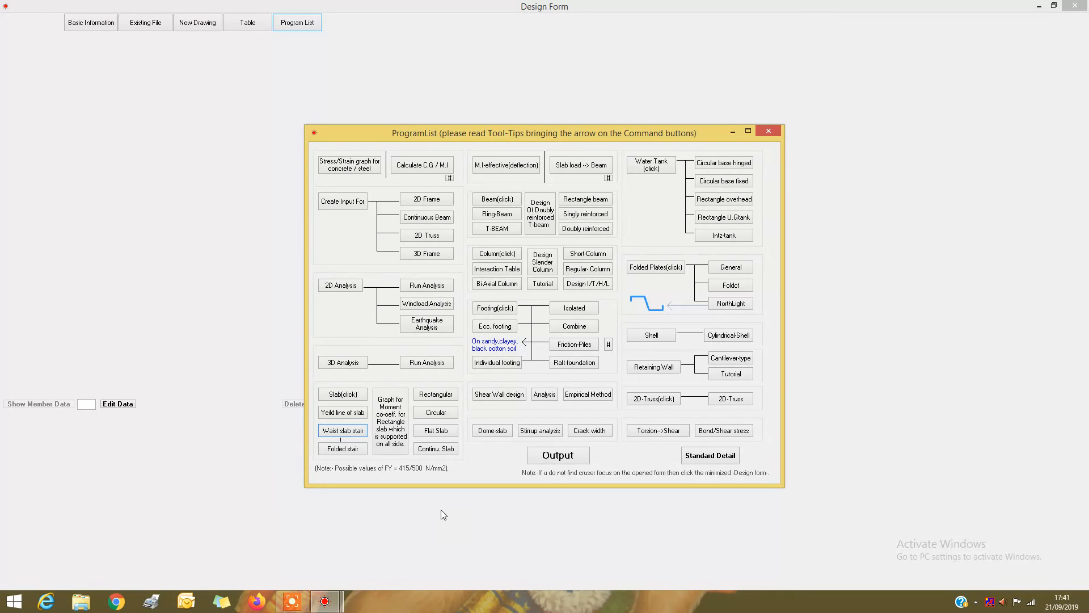
left_click(556, 455)
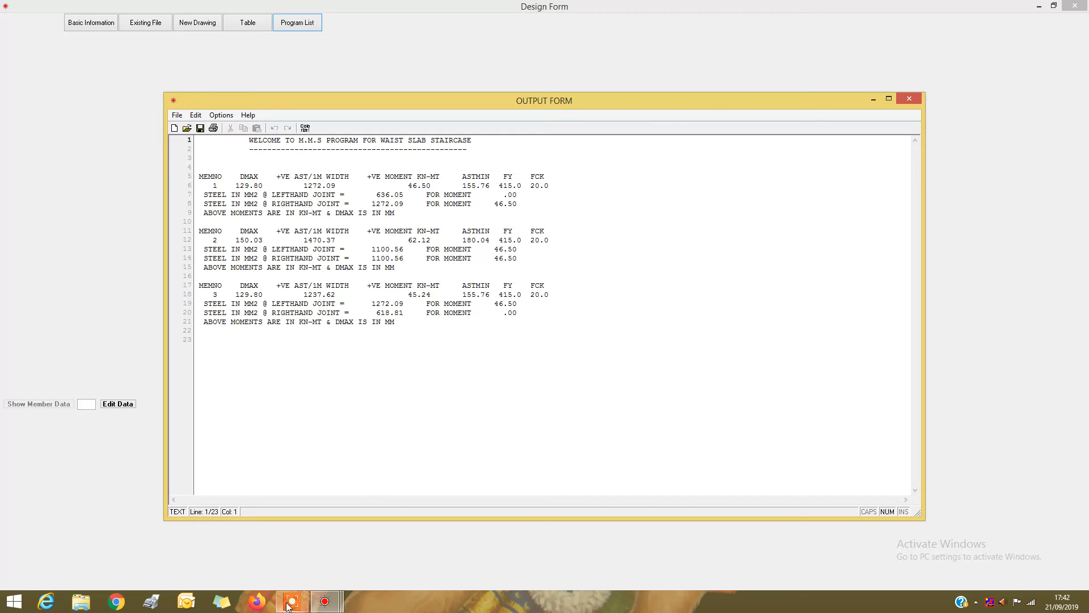
mouse_move(288, 606)
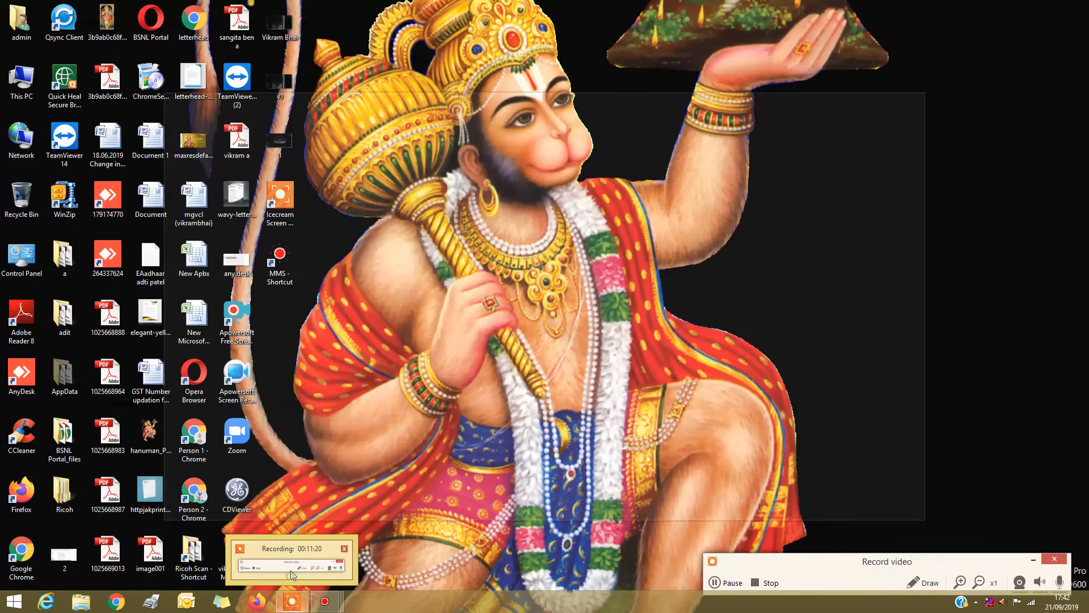